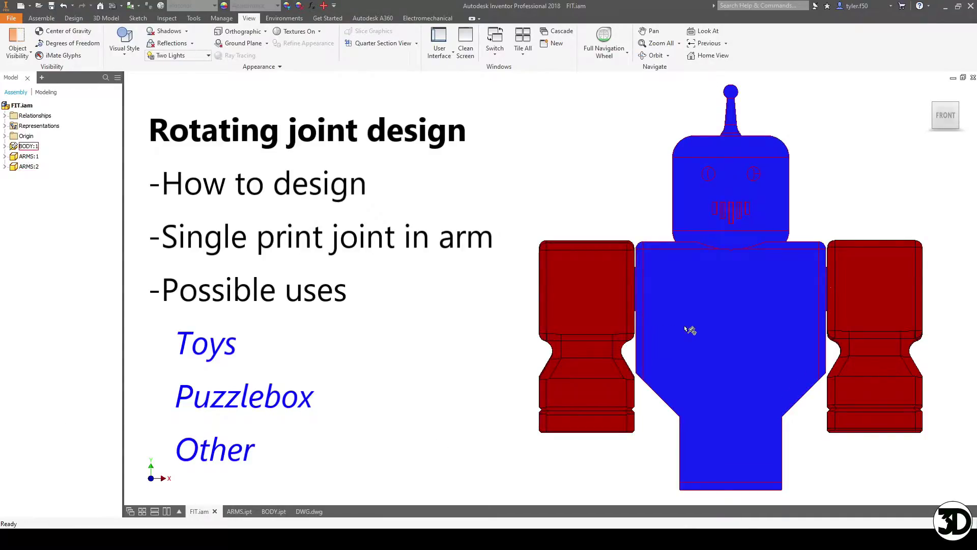
# Swing the robot's ARMS:1 arm forward and back down about its shoulder joint to check the rotation
pyautogui.keyDown('shift'); pyautogui.moveTo(712, 284); pyautogui.dragTo(642, 340, button='middle'); pyautogui.keyUp('shift')
pyautogui.moveTo(764, 385); pyautogui.dragTo(769, 285)
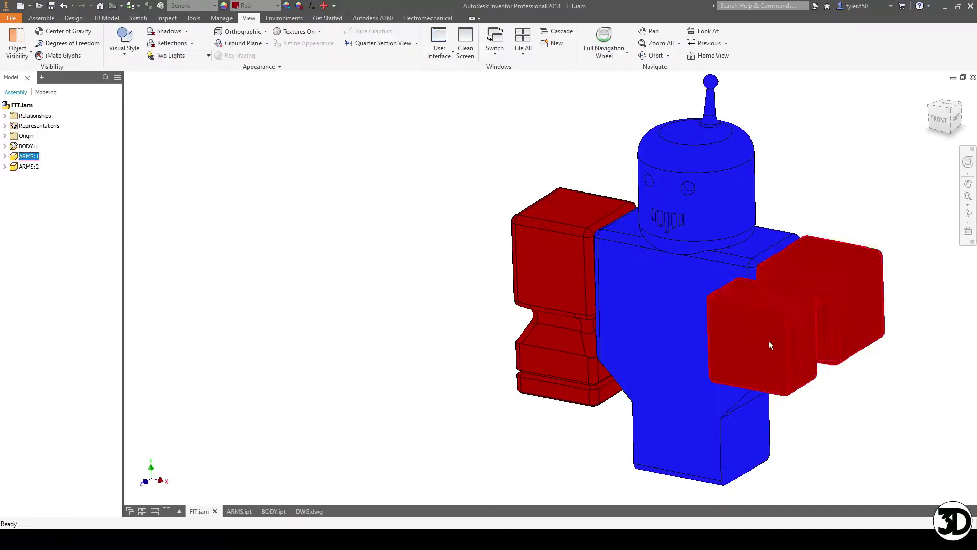
pyautogui.moveTo(781, 341); pyautogui.dragTo(836, 371)
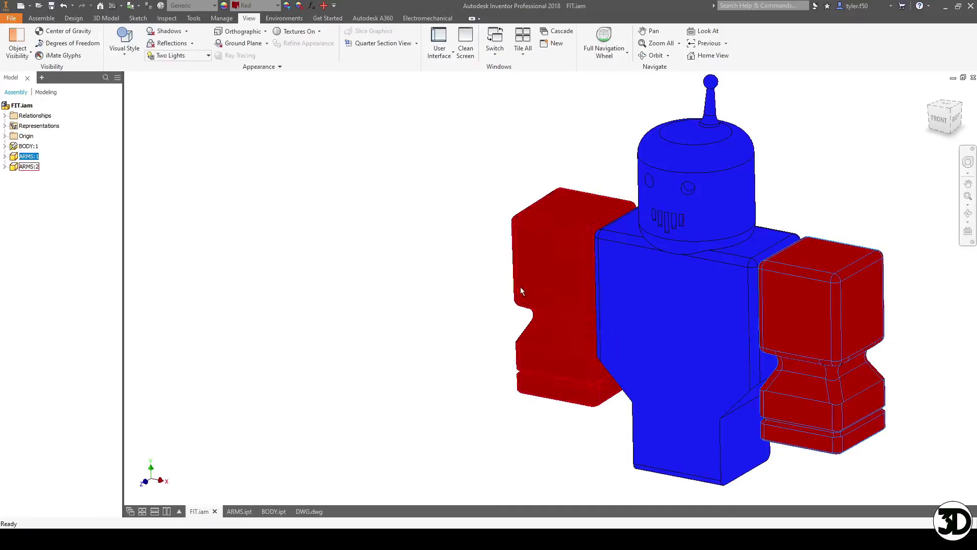
pyautogui.click(941, 120)
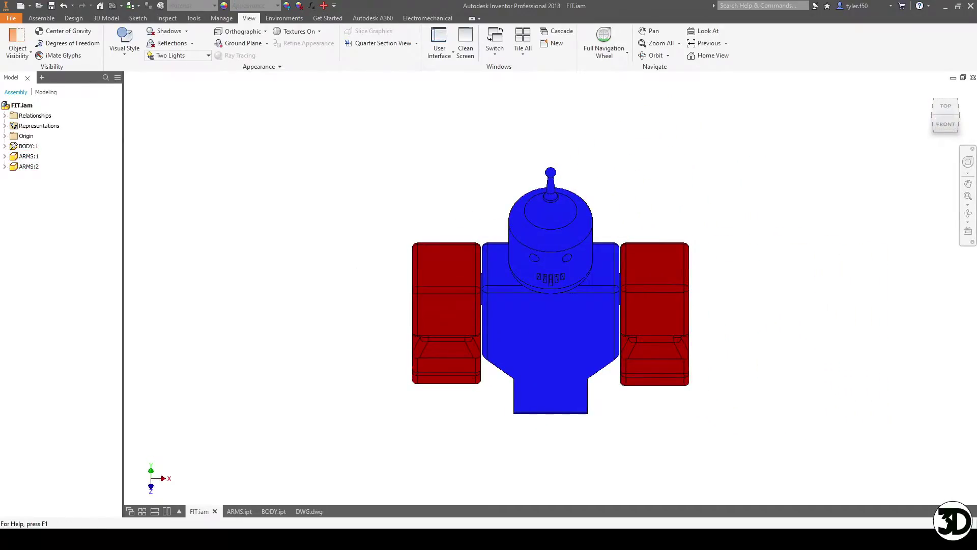
# Switch to the ARMS.ipt part, edit Sketch10 and slice the graphics to inspect the rotating pin's cross-section inside the arm
pyautogui.click(239, 511)
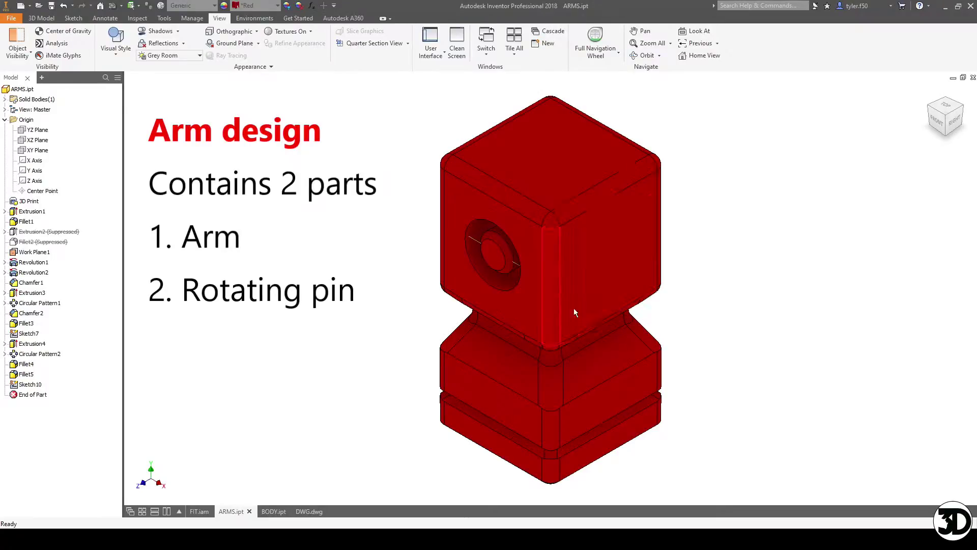
pyautogui.keyDown('shift'); pyautogui.moveTo(591, 300); pyautogui.dragTo(490, 328, button='middle'); pyautogui.keyUp('shift')
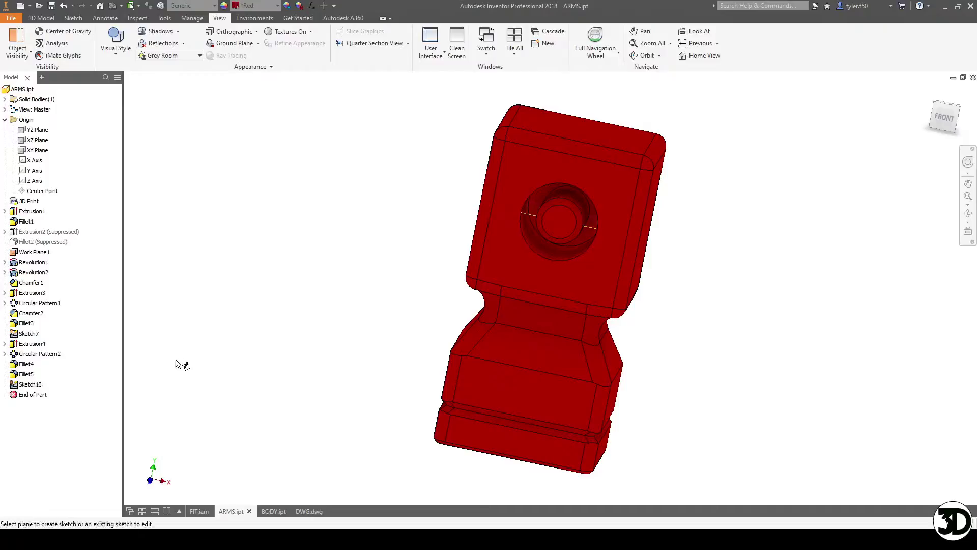
pyautogui.doubleClick(30, 385)
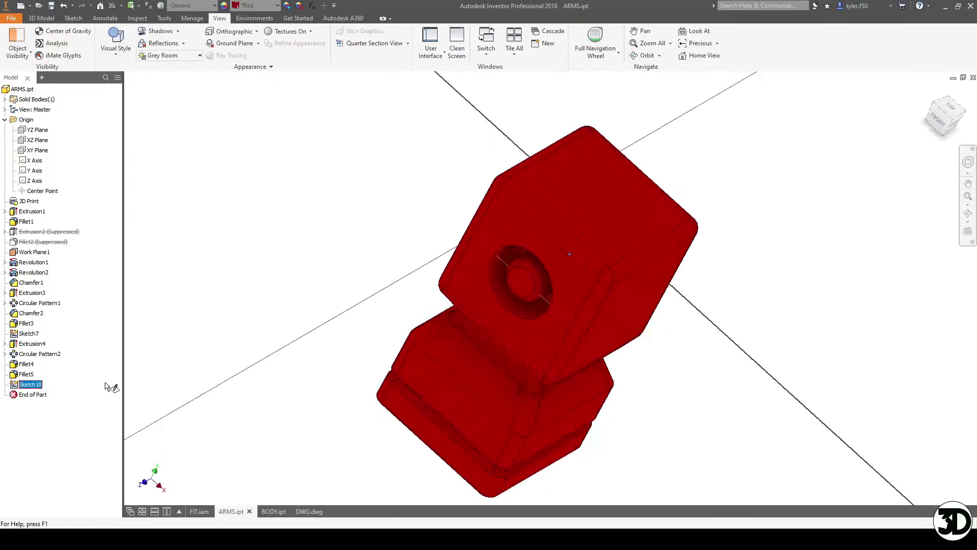
pyautogui.press('F7')
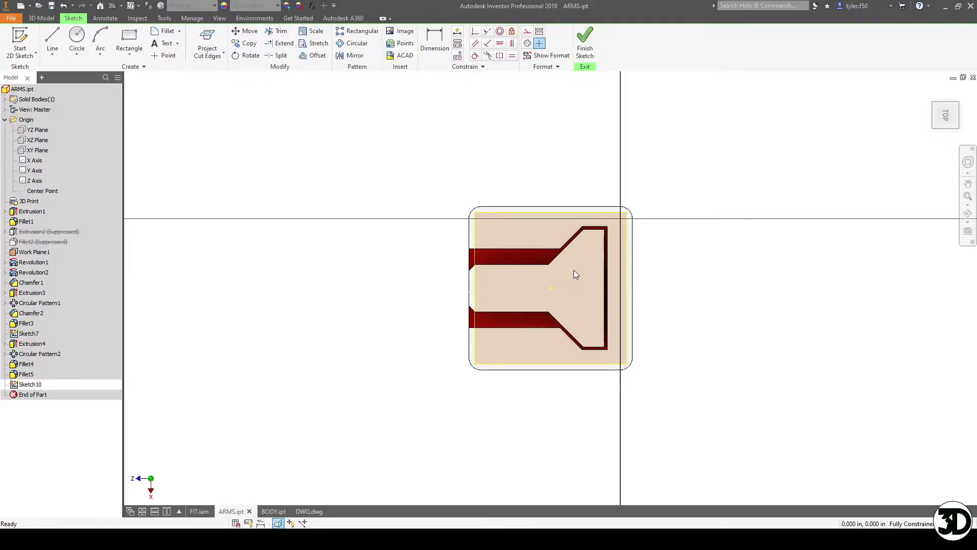
pyautogui.scroll(-3, 593, 265)
pyautogui.press('F2')
pyautogui.moveTo(586, 266); pyautogui.dragTo(607, 257)
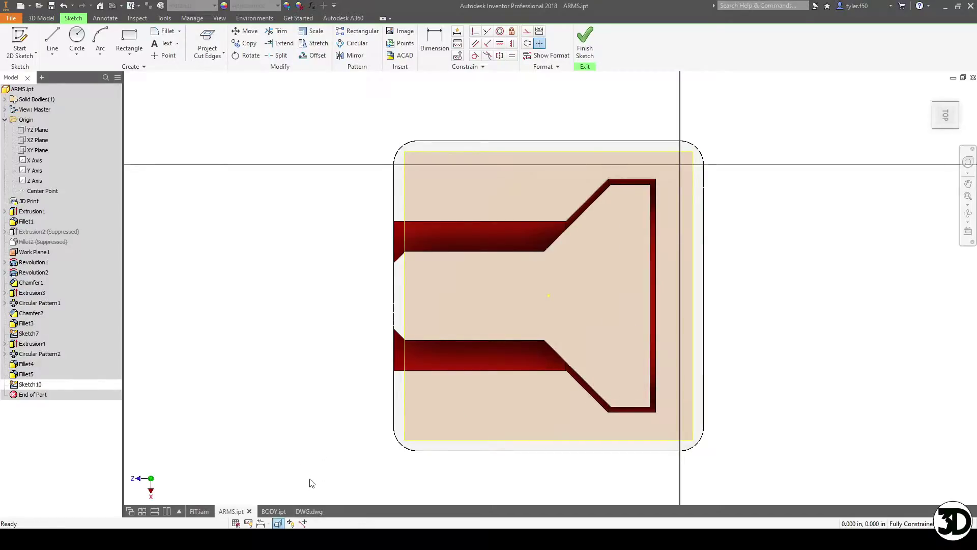
# Switch to the DWG.dwg drawing and examine the arm joint's dimensions in Section A-A
pyautogui.click(309, 511)
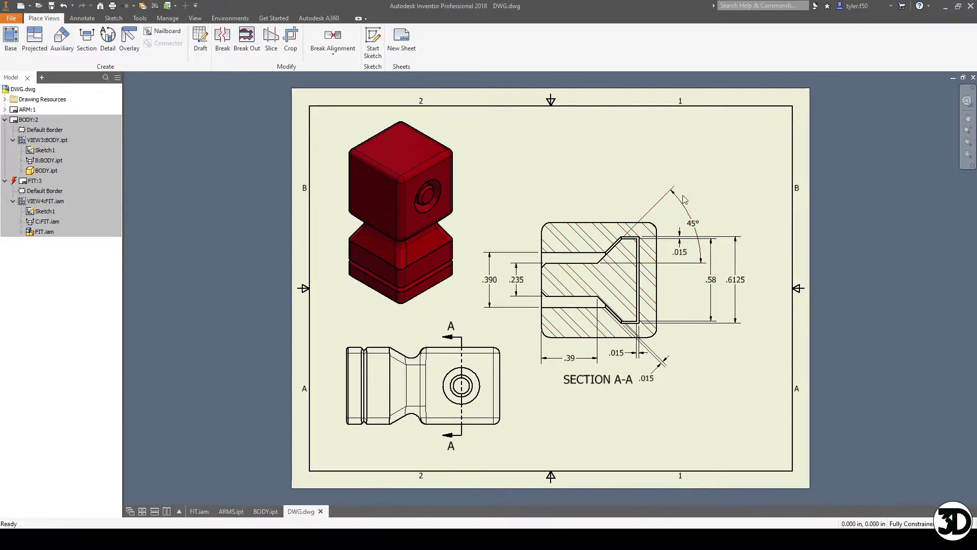
pyautogui.doubleClick(620, 255)
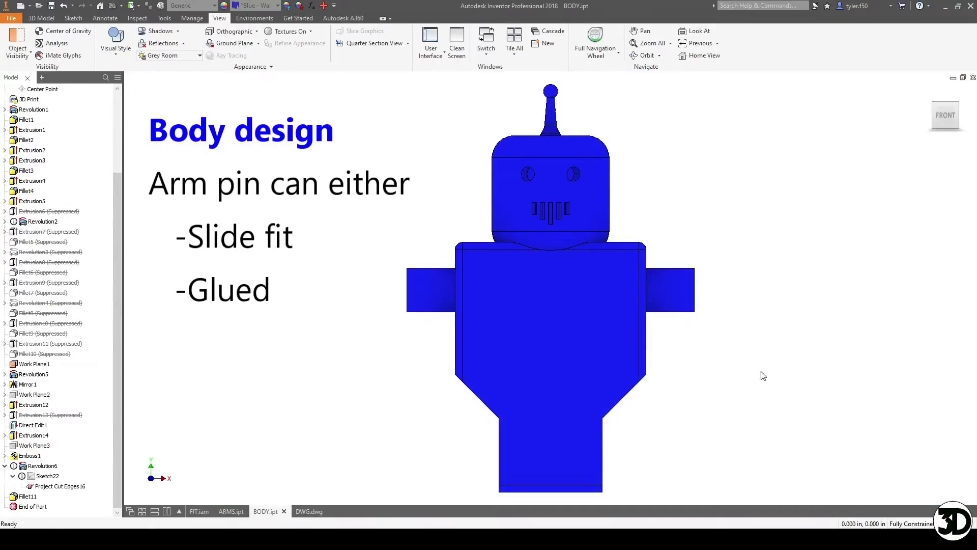
# Examine the hollow shoulder posts on both sides of the robot body in BODY.ipt from several angles
pyautogui.press('F4')
pyautogui.moveTo(662, 325); pyautogui.dragTo(545, 313)
pyautogui.press('Escape')
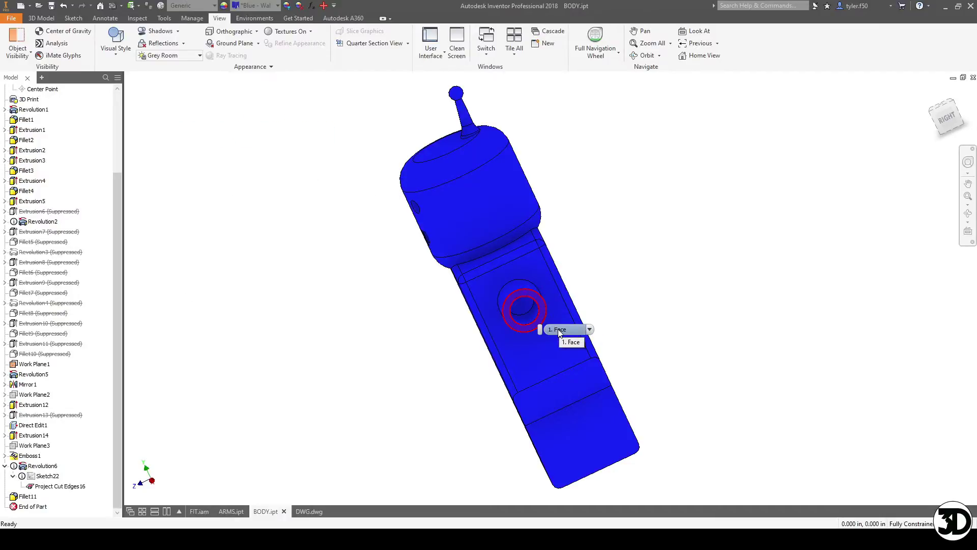
pyautogui.keyDown('shift'); pyautogui.moveTo(560, 331); pyautogui.dragTo(601, 315, button='middle'); pyautogui.keyUp('shift')
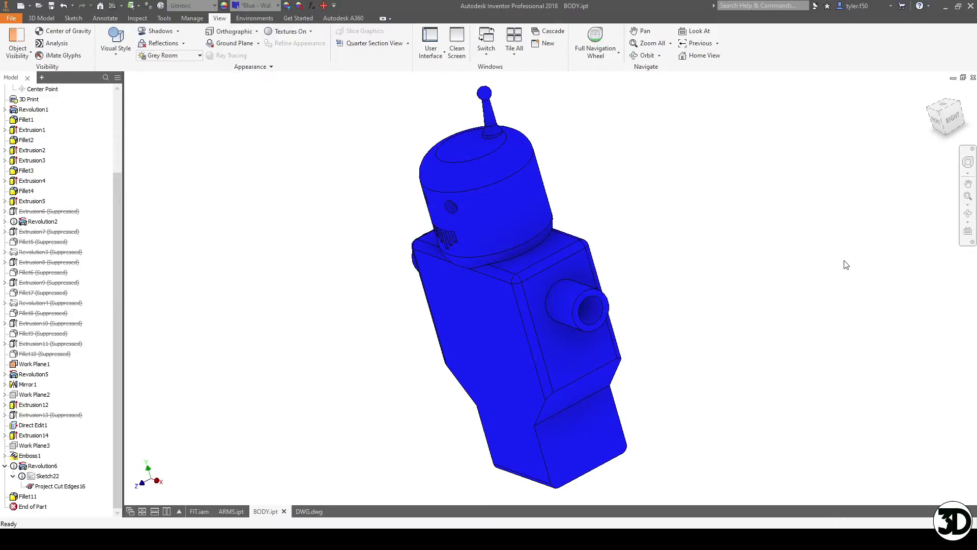
pyautogui.keyDown('shift'); pyautogui.moveTo(677, 288); pyautogui.dragTo(666, 234, button='middle'); pyautogui.keyUp('shift')
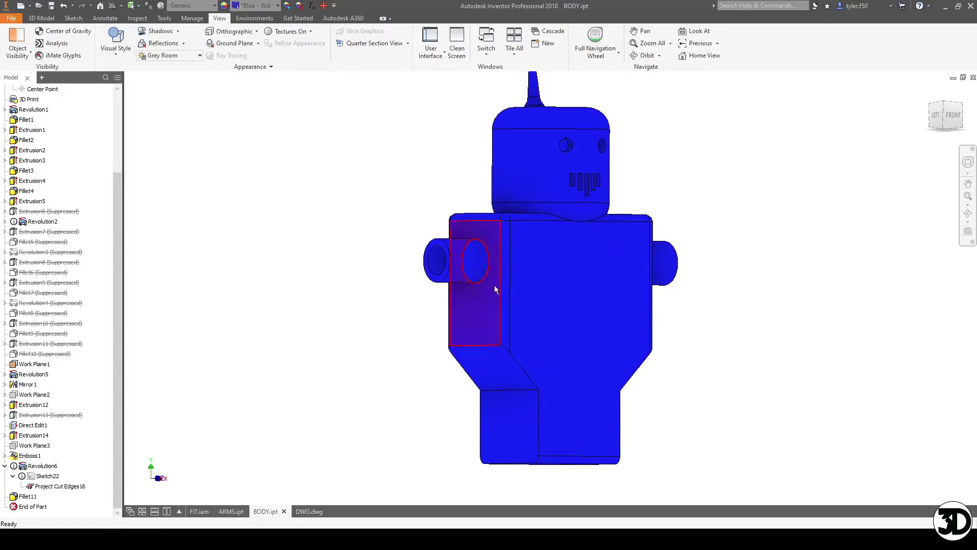
pyautogui.moveTo(493, 285); pyautogui.dragTo(420, 350, button='middle')
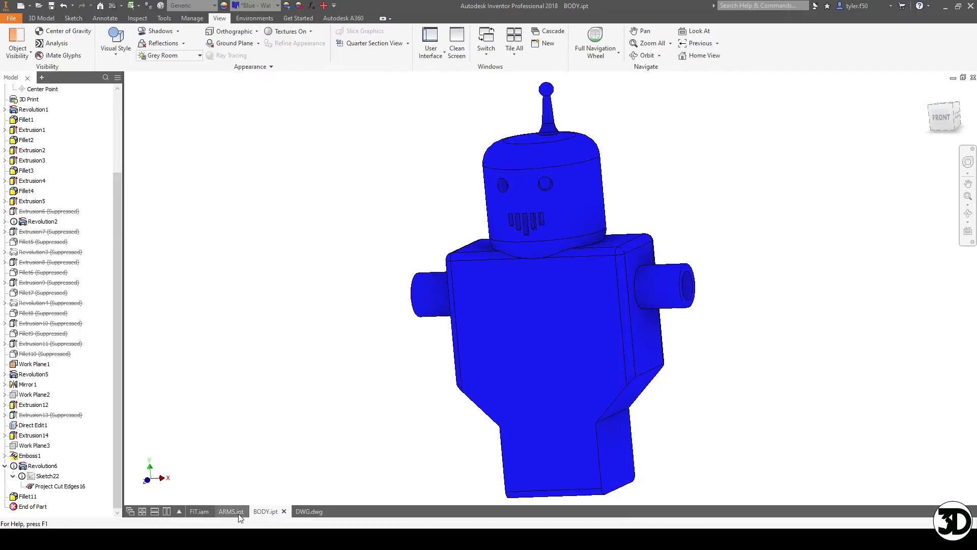
# Bring up the BODY sheet of the DWG.dwg drawing and examine the shoulder post dimensions in Section B-B
pyautogui.click(311, 511)
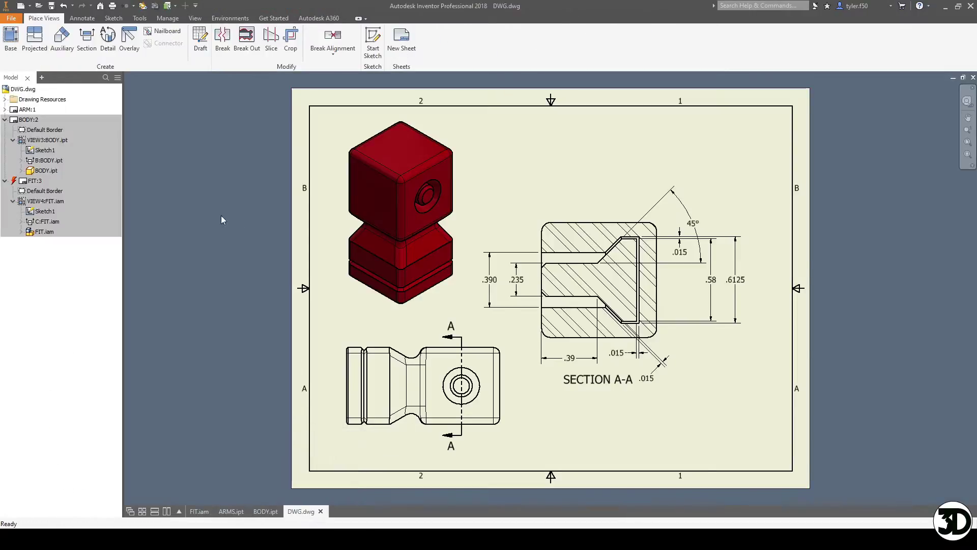
pyautogui.doubleClick(34, 181)
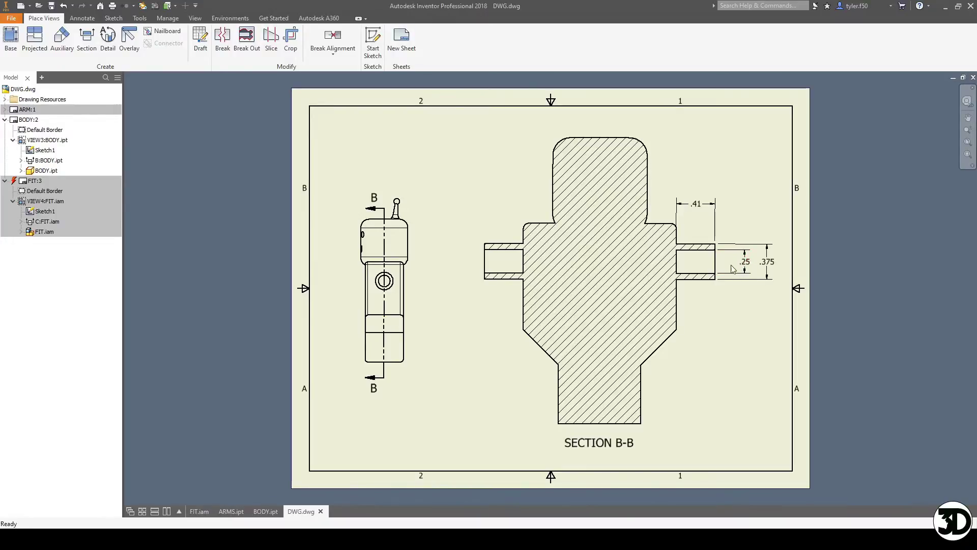
pyautogui.scroll(2, 715, 257)
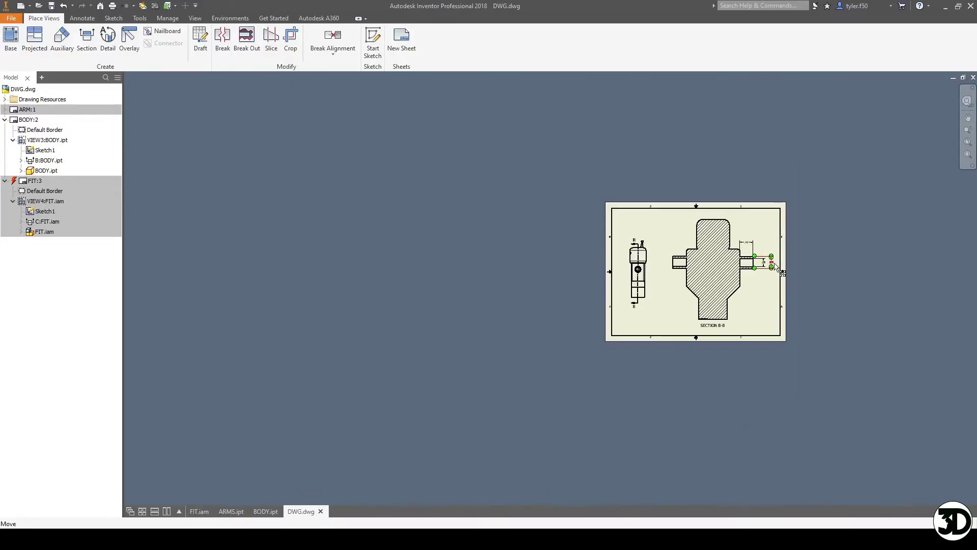
pyautogui.scroll(-5, 718, 244)
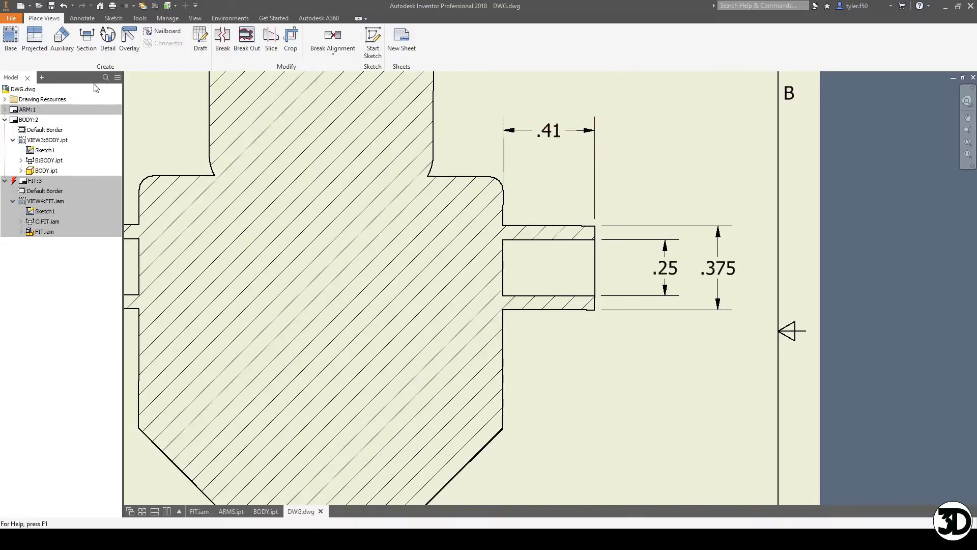
# Compare the pin and bore dimensions on the ARM sheet with the shoulder post dimensions on the BODY sheet
pyautogui.doubleClick(27, 109)
pyautogui.scroll(-3, 574, 301)
pyautogui.moveTo(575, 301); pyautogui.dragTo(453, 276, button='middle')
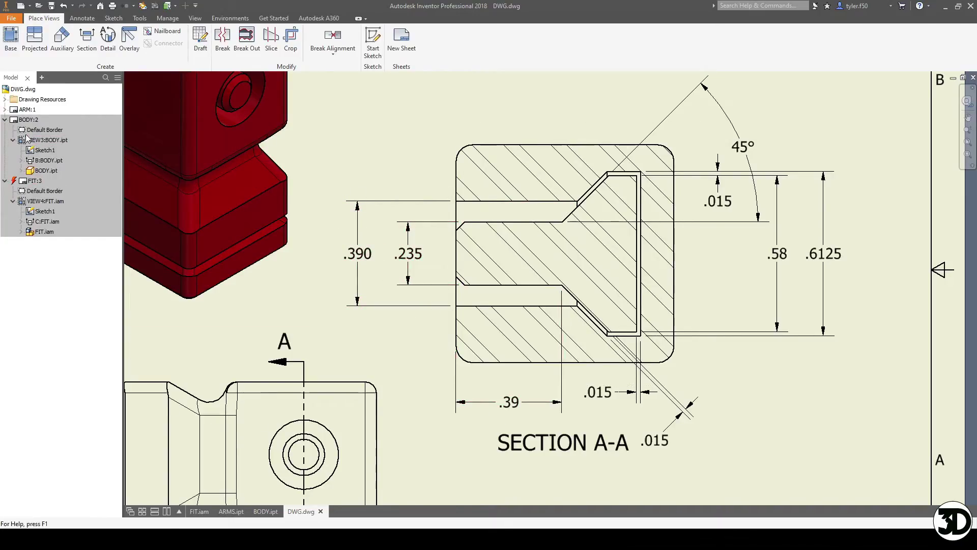
pyautogui.doubleClick(28, 119)
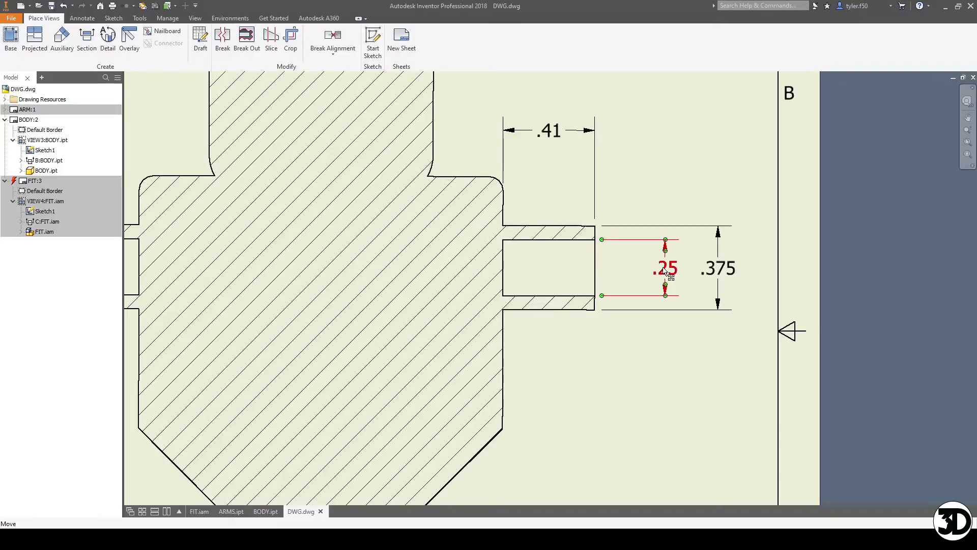
# Bring up the FIT sheet and examine the clearances between the arm, its pin and the body's shoulder post in Section C-C
pyautogui.doubleClick(34, 181)
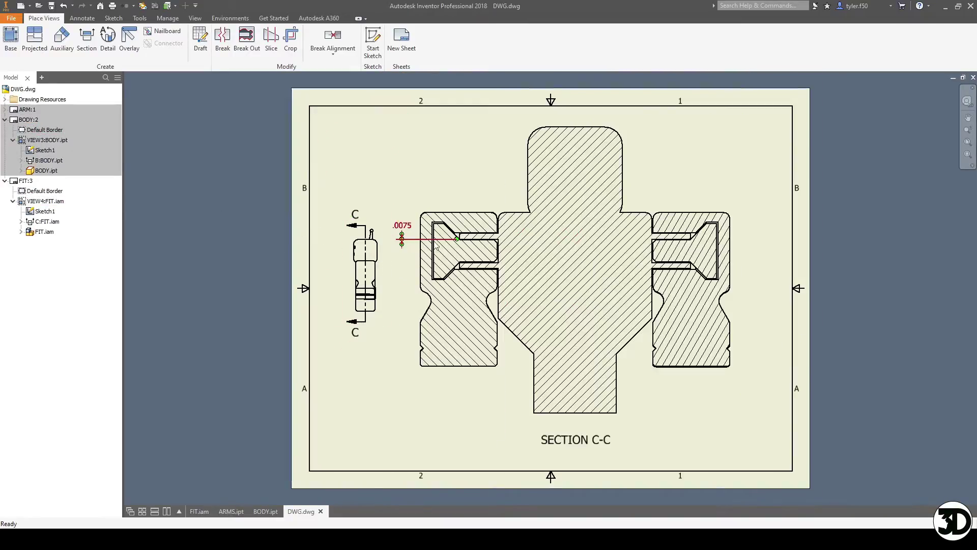
pyautogui.scroll(5, 437, 247)
pyautogui.scroll(-2, 596, 244)
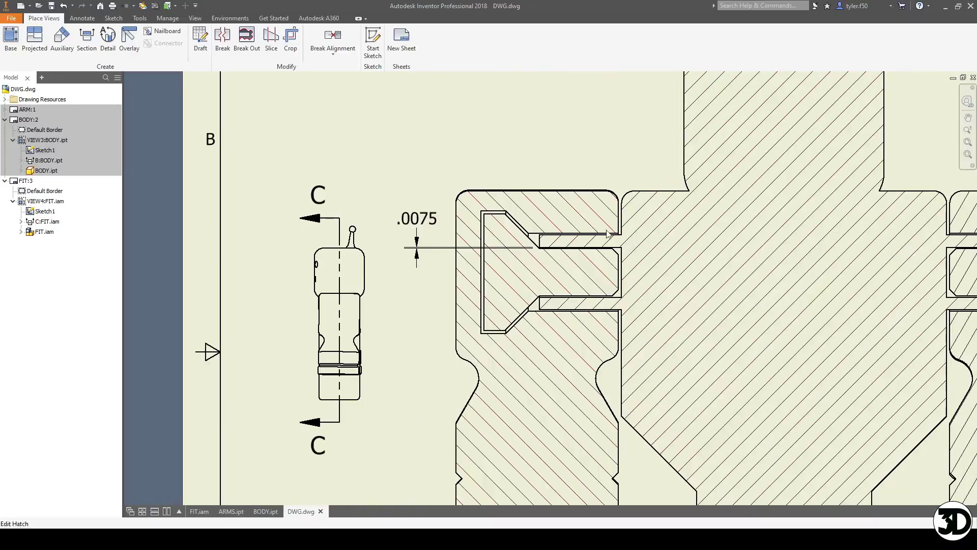
pyautogui.scroll(3, 572, 257)
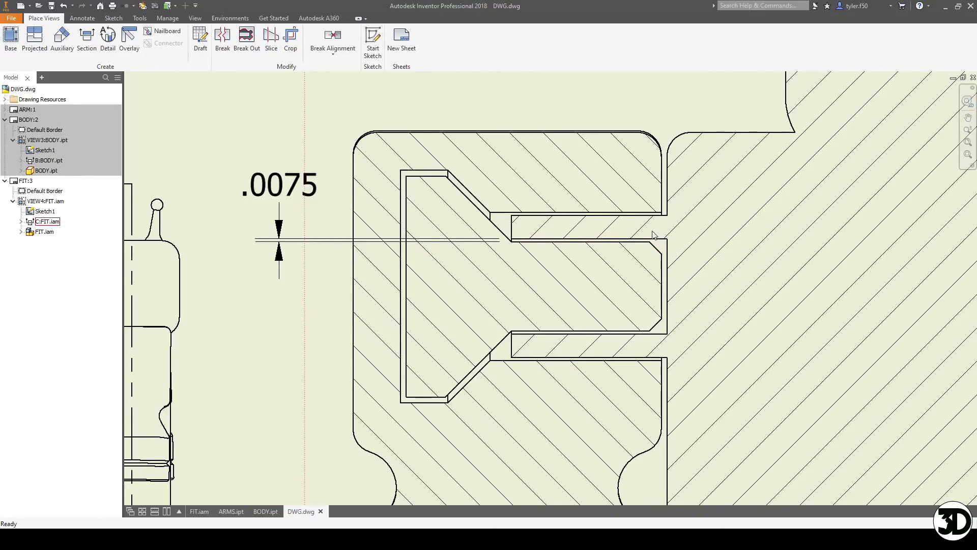
pyautogui.scroll(-5, 662, 247)
pyautogui.moveTo(675, 240); pyautogui.dragTo(613, 228, button='middle')
pyautogui.scroll(-3, 613, 229)
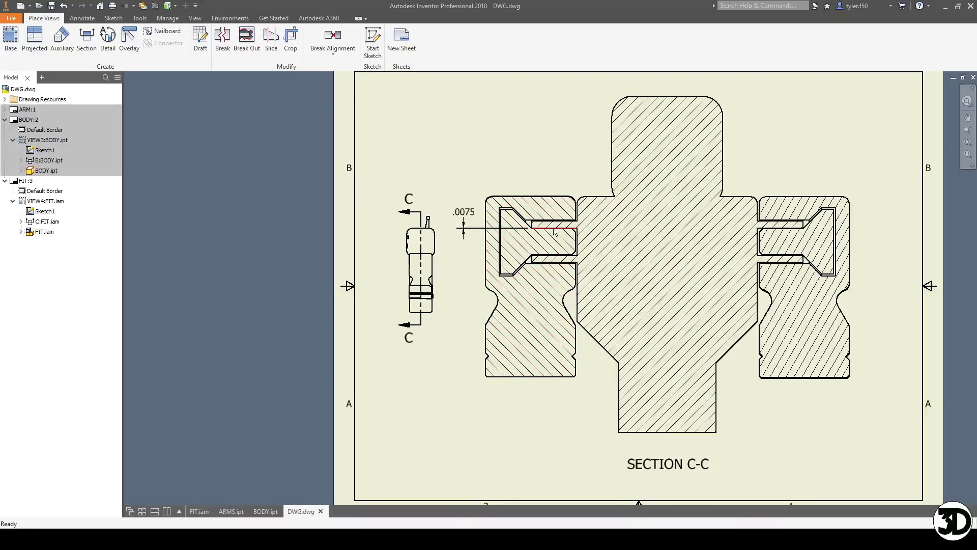
pyautogui.scroll(3, 555, 232)
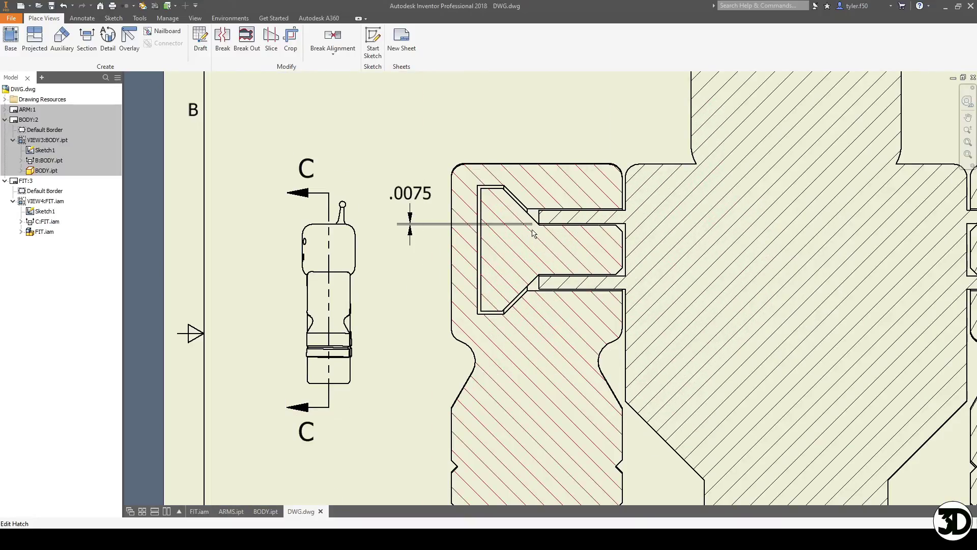
pyautogui.scroll(3, 566, 234)
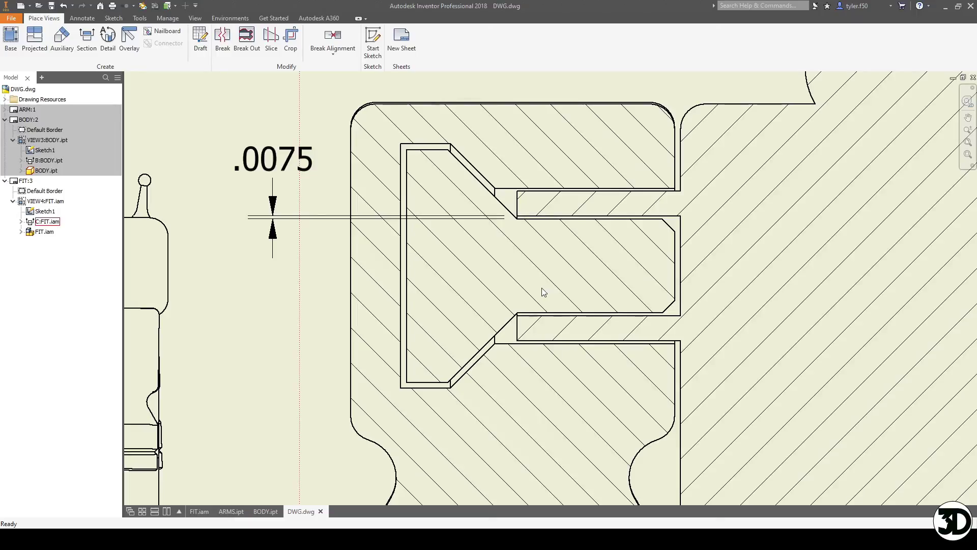
pyautogui.scroll(-3, 251, 303)
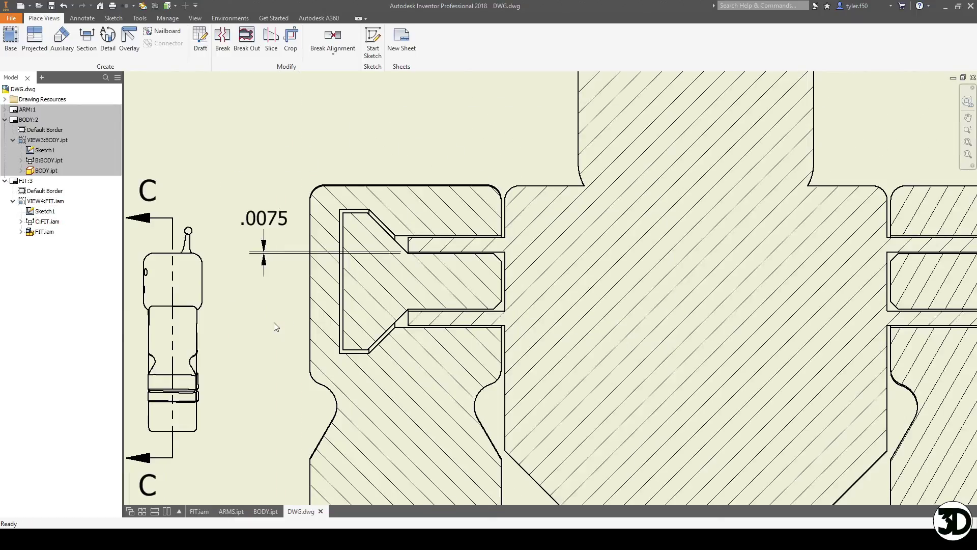